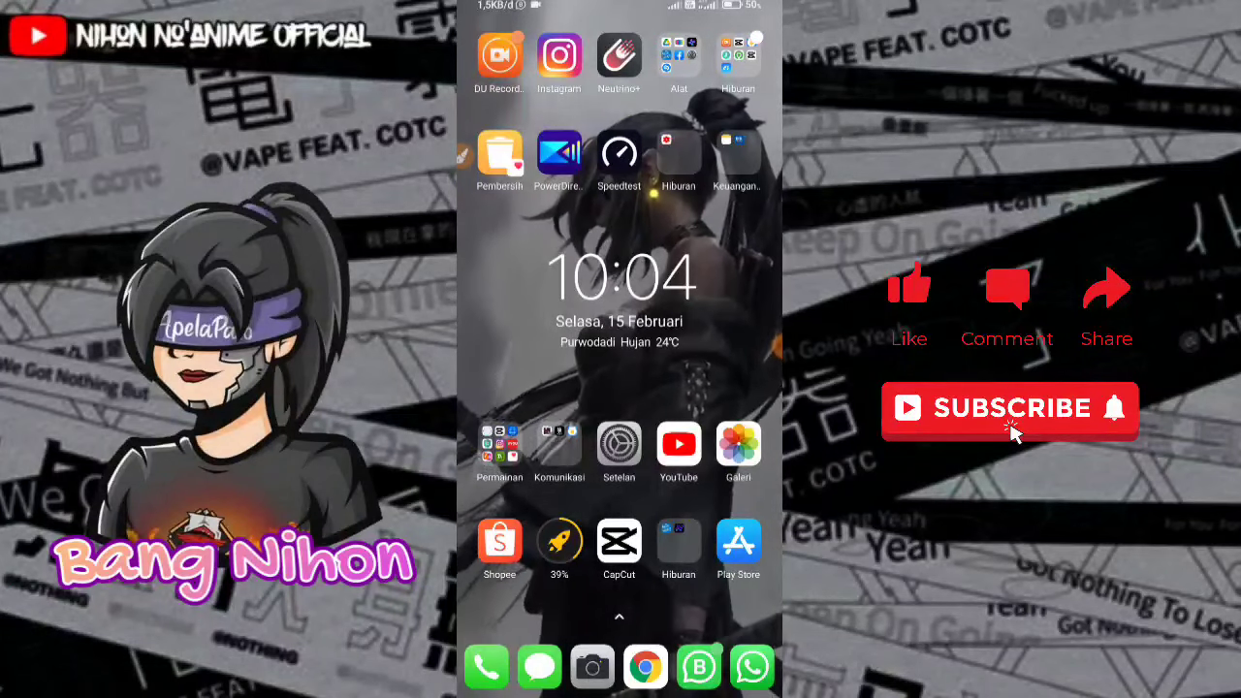
Launch YouTube and open the channel's PRESET ALIGHT MOTION | CAPCUT playlist from its playlists.
left_click(679, 444)
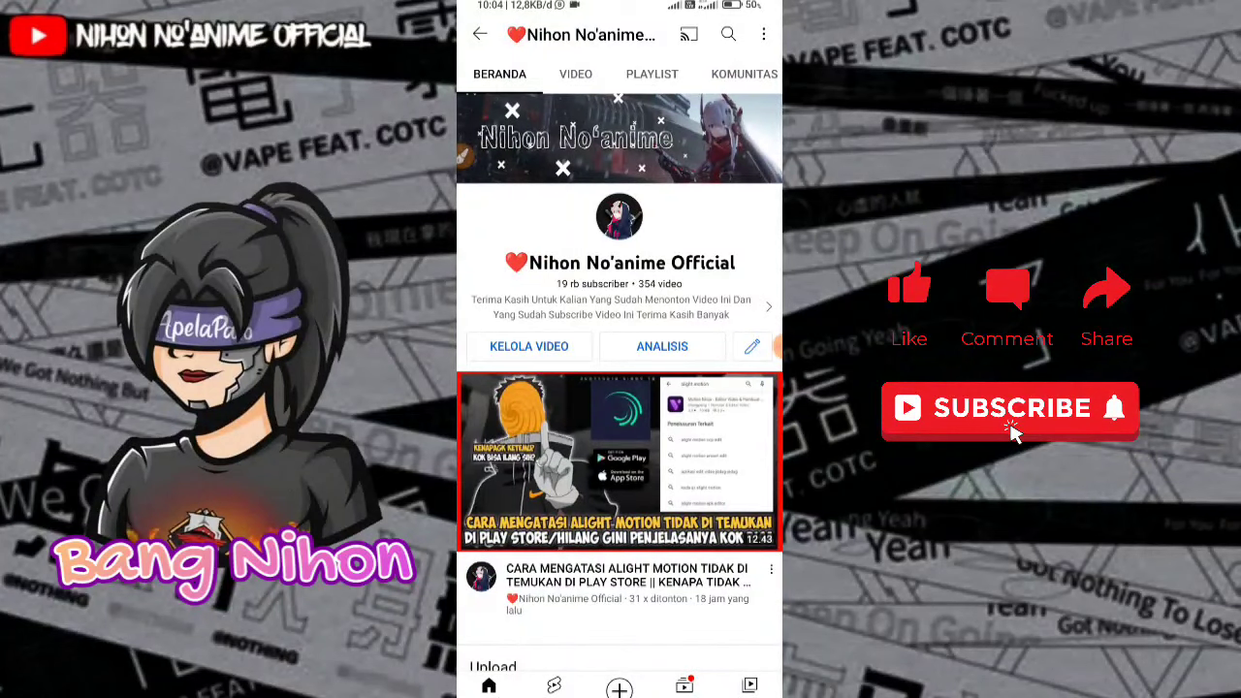
left_click(651, 74)
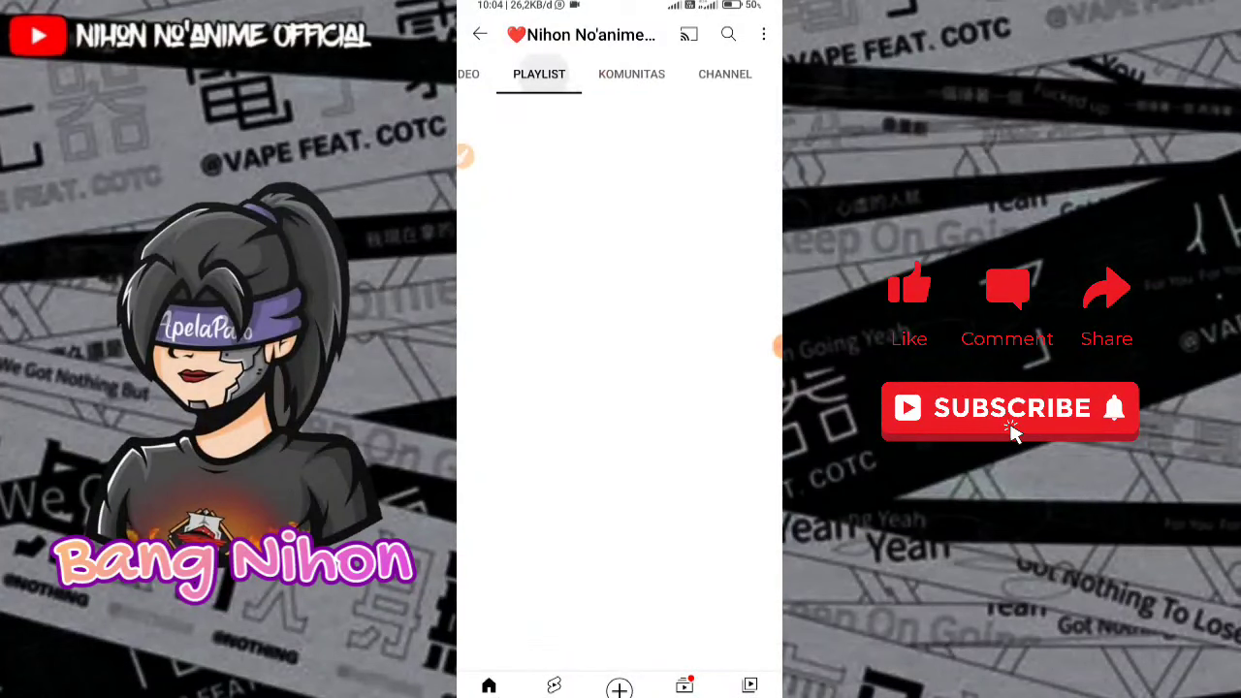
scroll(620, 388, "down", 6)
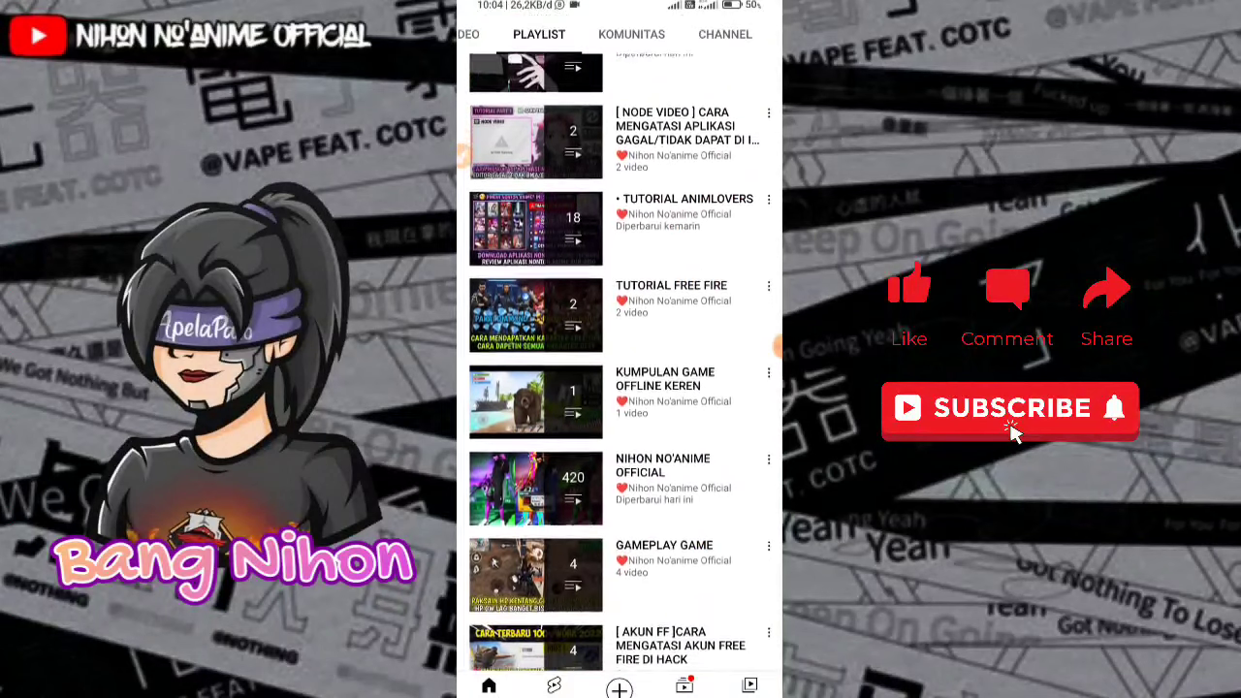
scroll(620, 388, "down", 2)
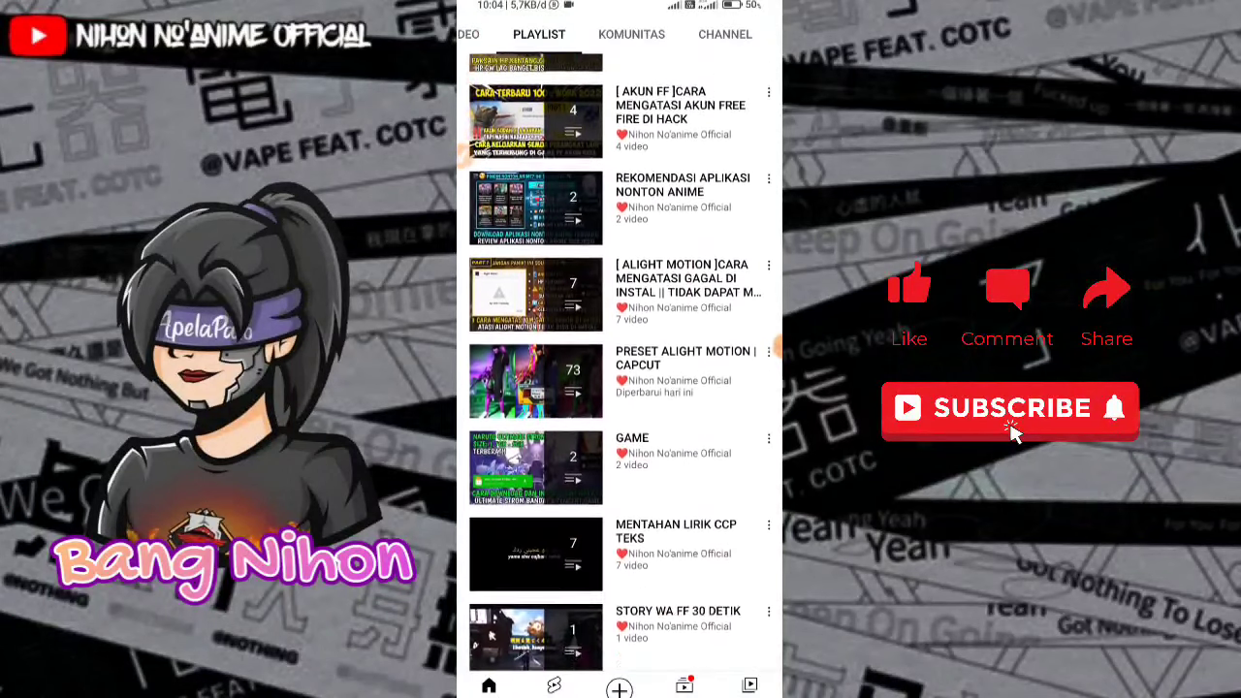
left_click(535, 314)
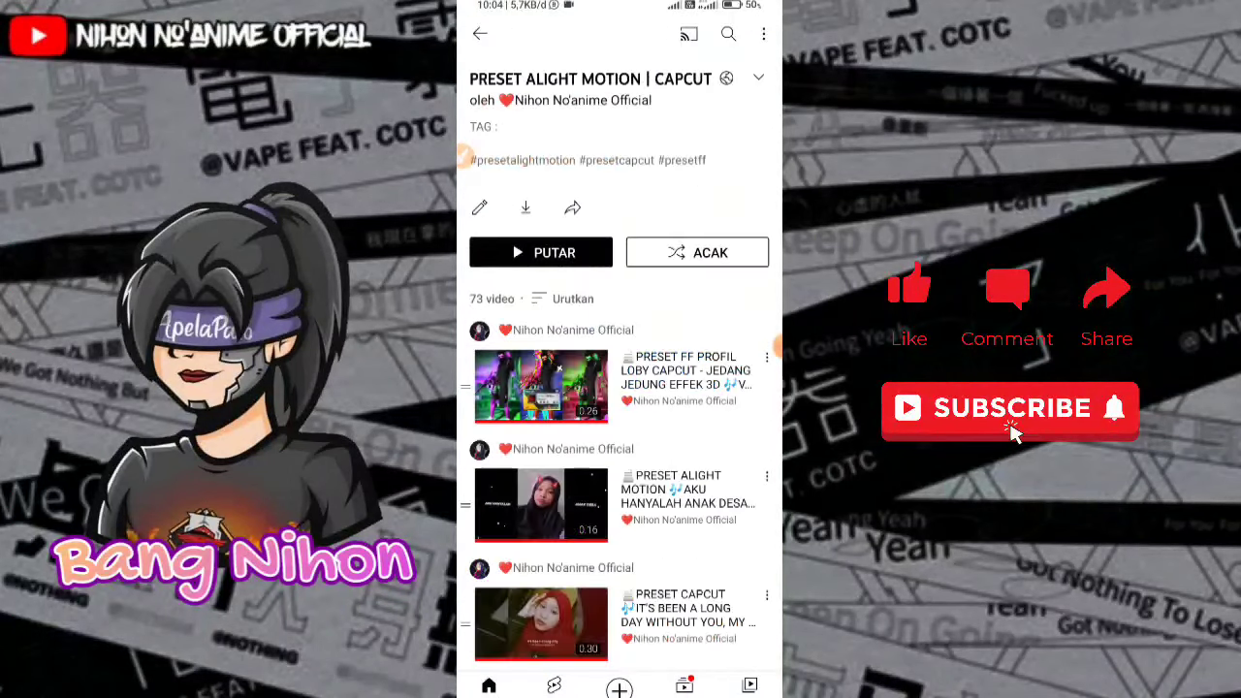
Scroll to the end of the playlist and play 'PRESET CAPCUT ANIME GOJO SATORU EDIT TERBARU'.
scroll(621, 388, "down", 5)
scroll(620, 388, "down", 3)
scroll(620, 387, "down", 5)
scroll(620, 387, "down", 3)
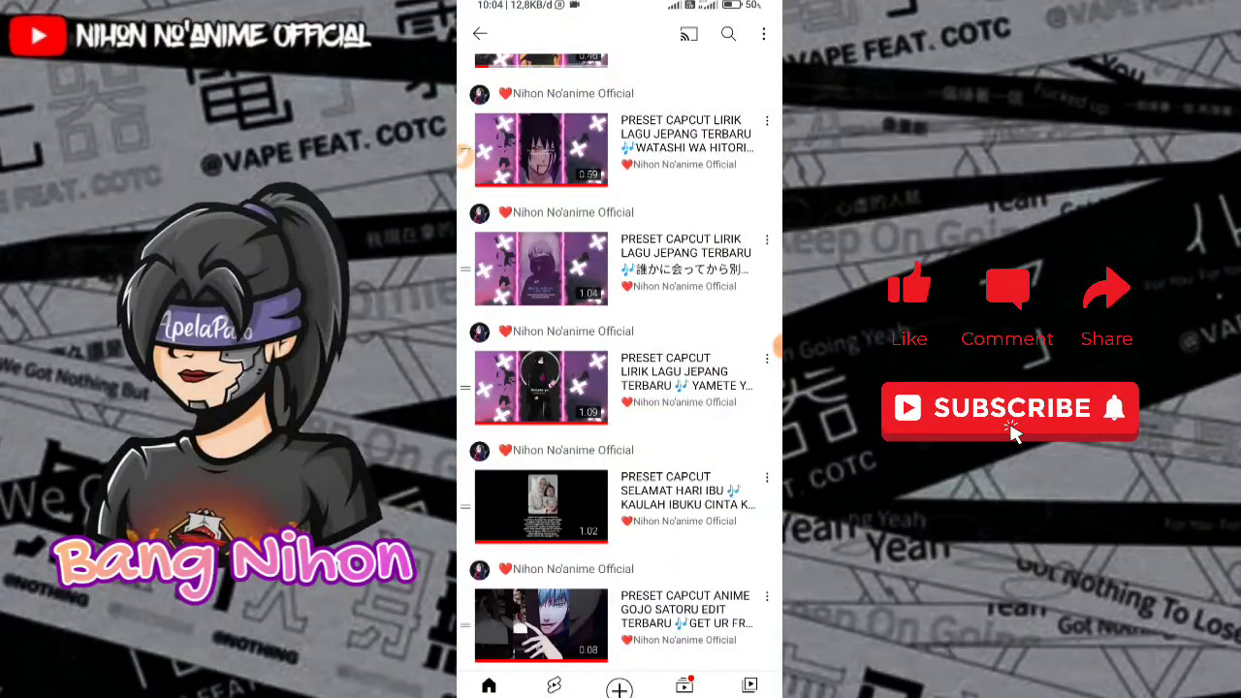
left_click_drag(780, 243, 741, 243)
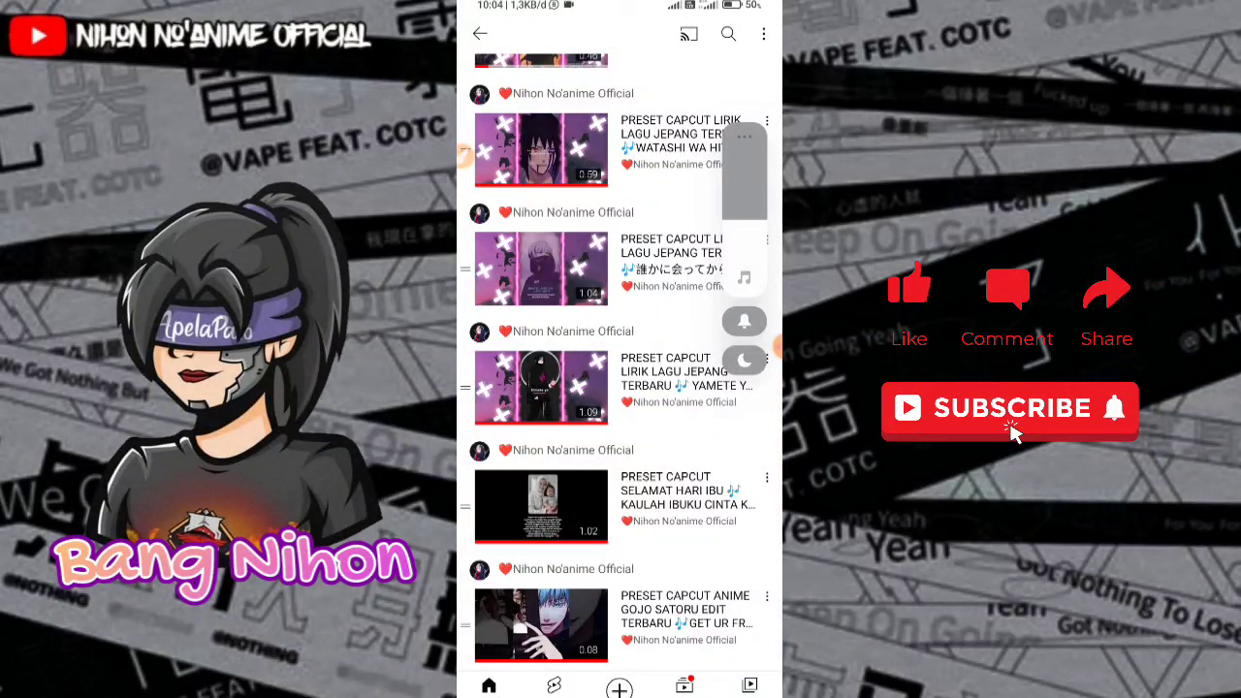
left_click(541, 620)
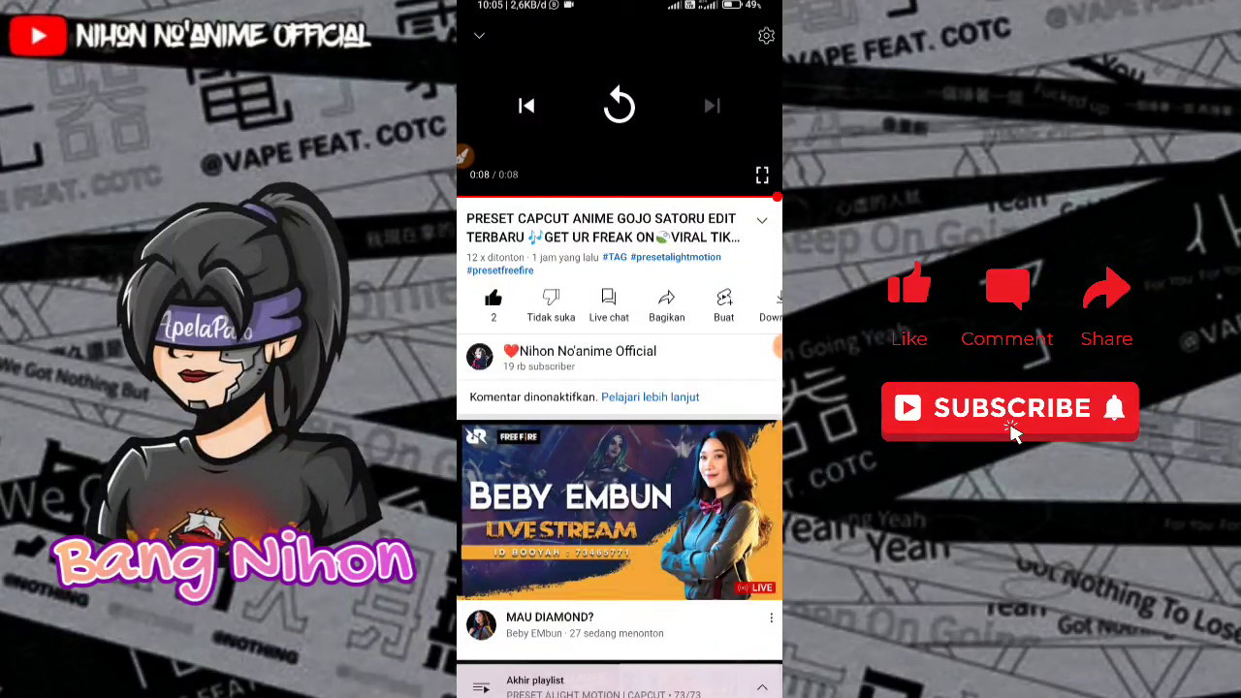
Expand the video's Deskripsi and scroll down to the preset, photo, video and song download links.
left_click(601, 227)
scroll(616, 469, "down", 1)
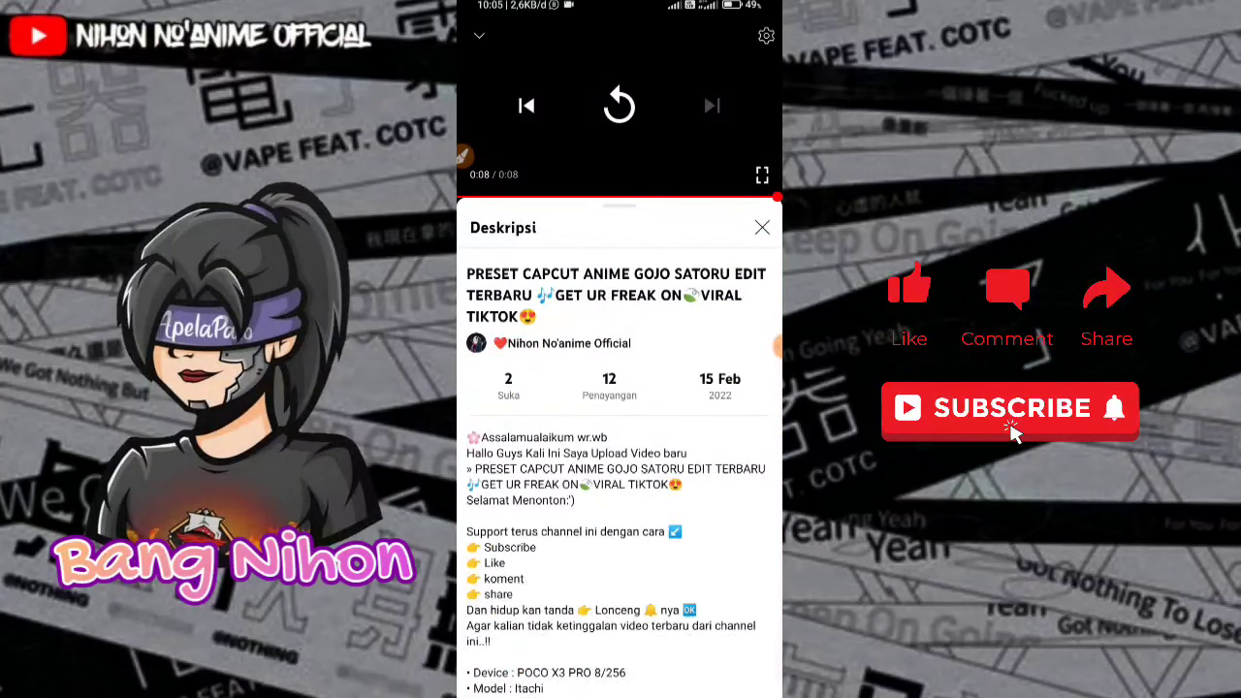
scroll(616, 469, "down", 1)
scroll(617, 469, "down", 2)
scroll(617, 469, "down", 2)
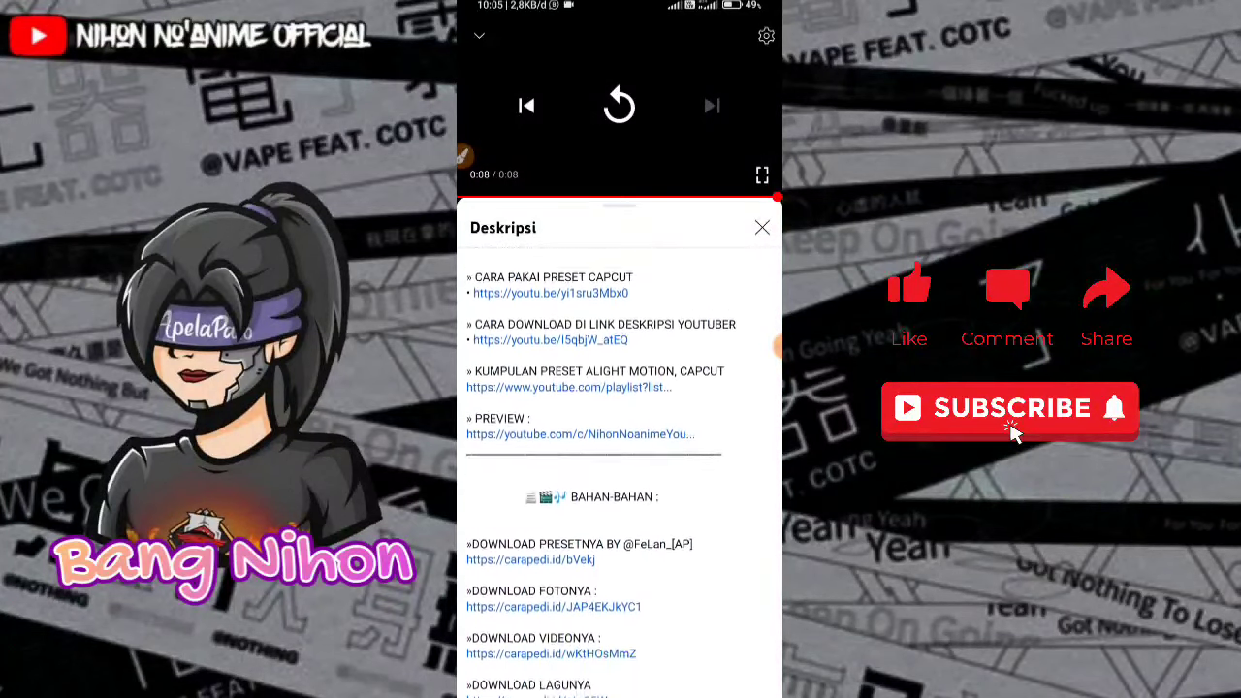